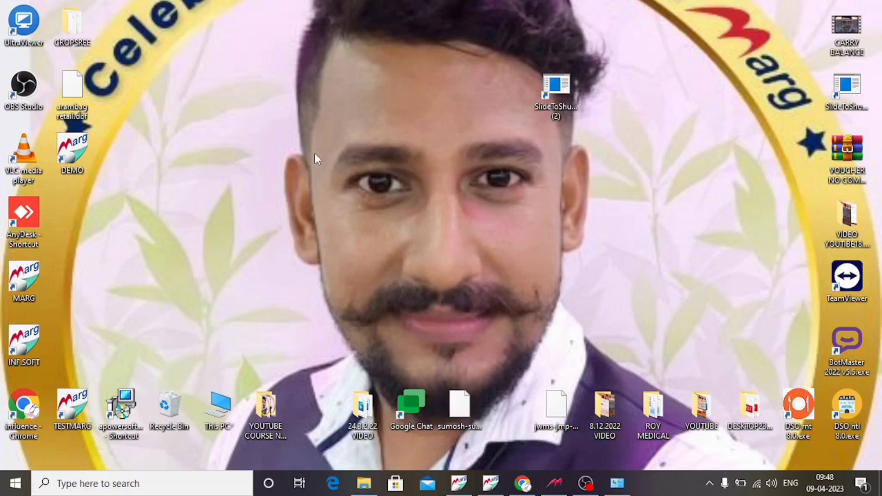
left_click_drag(205, 140, 340, 273)
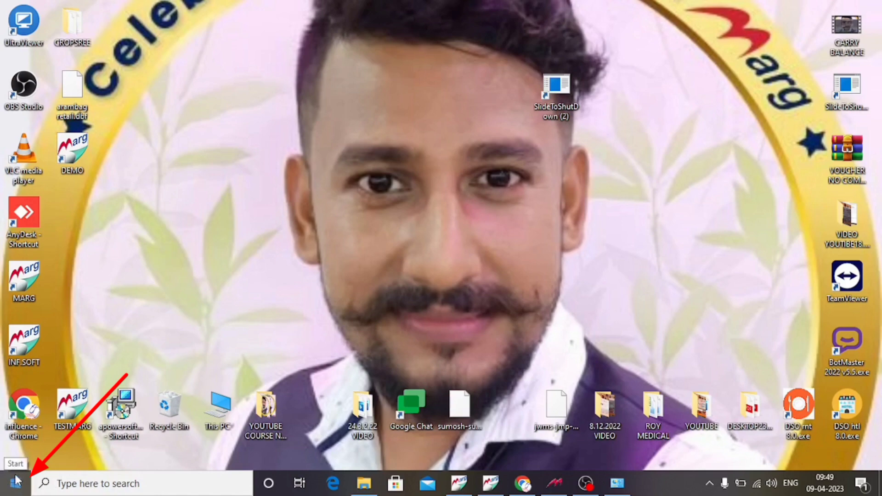
View the Shut down and Restart choices in the Windows power options and return to the desktop without choosing either
left_click(16, 489)
left_click(17, 488)
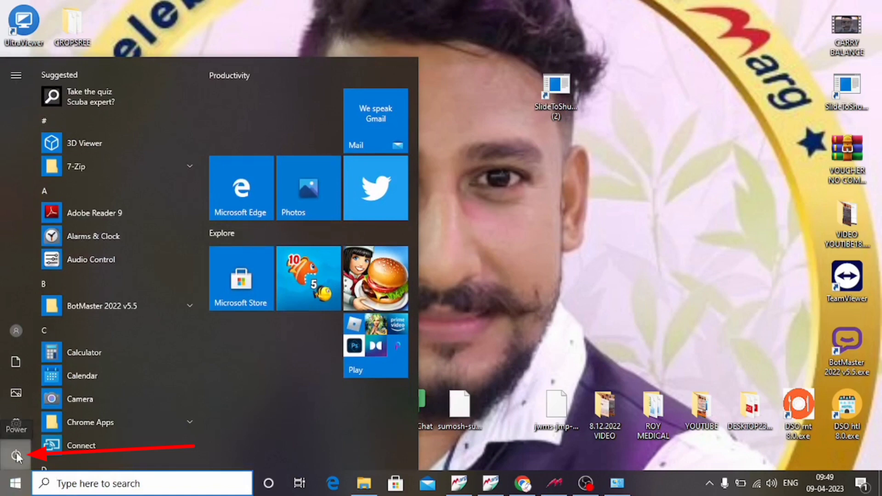
left_click(15, 453)
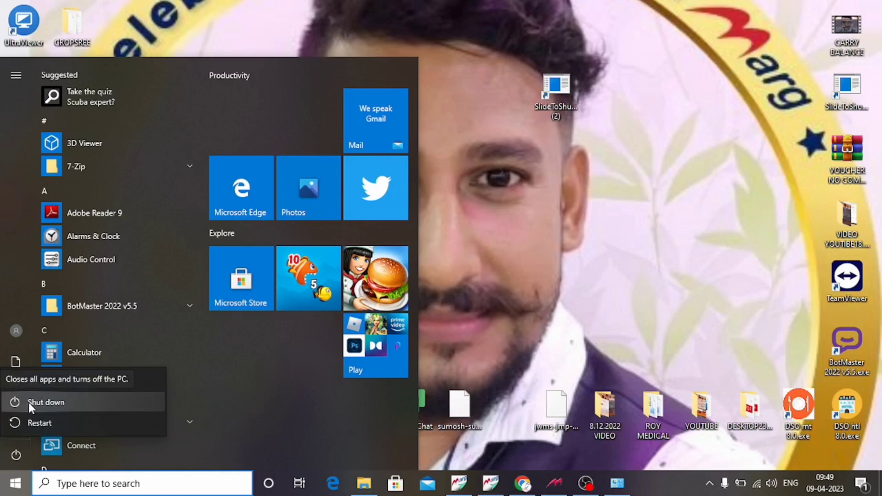
left_click(15, 487)
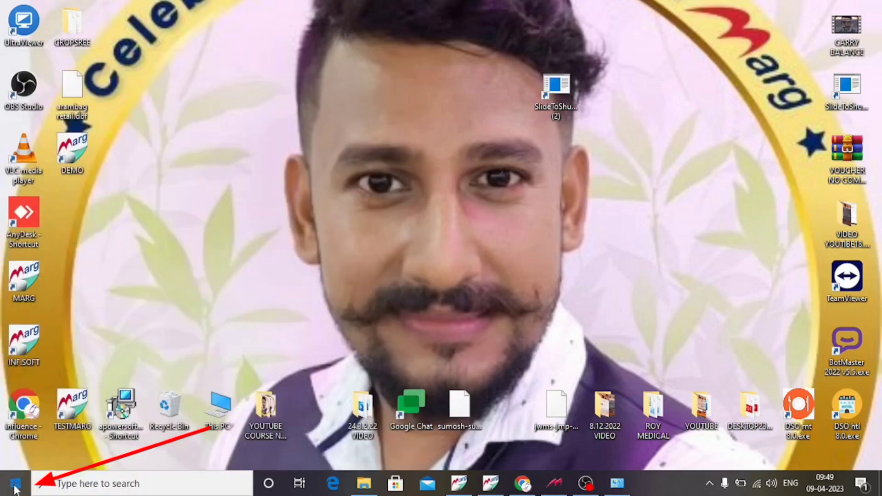
left_click(16, 486)
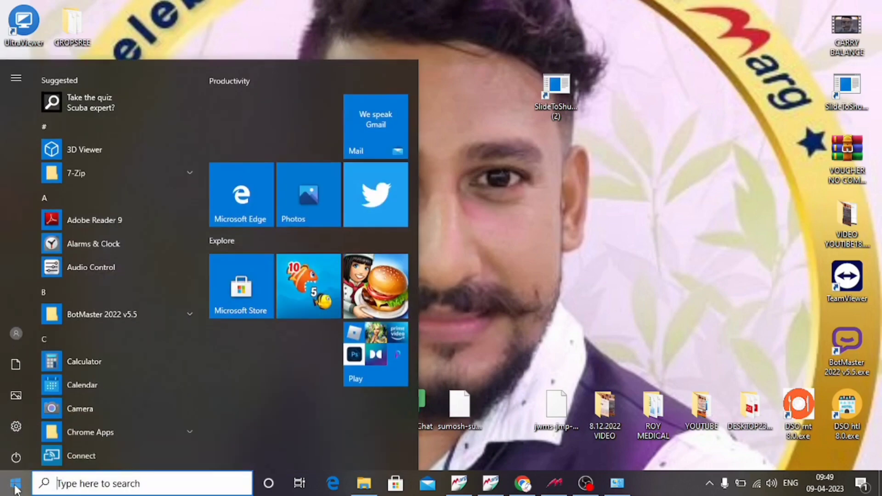
left_click(16, 456)
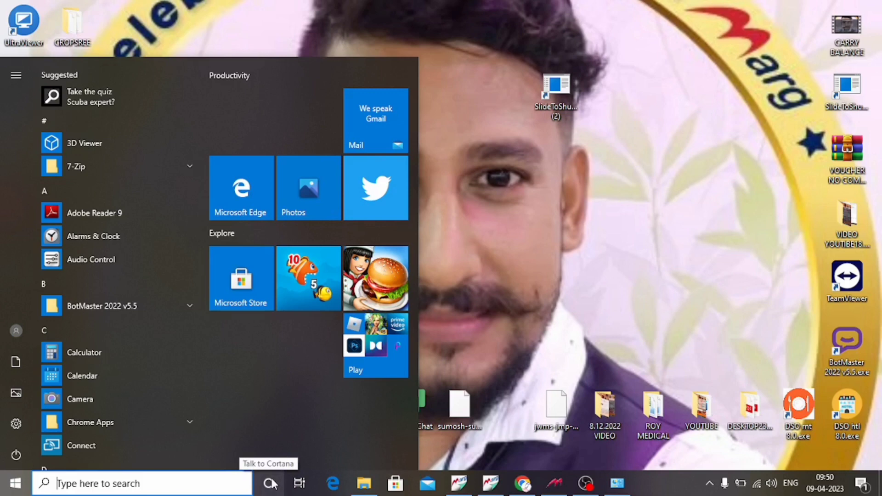
left_click(505, 333)
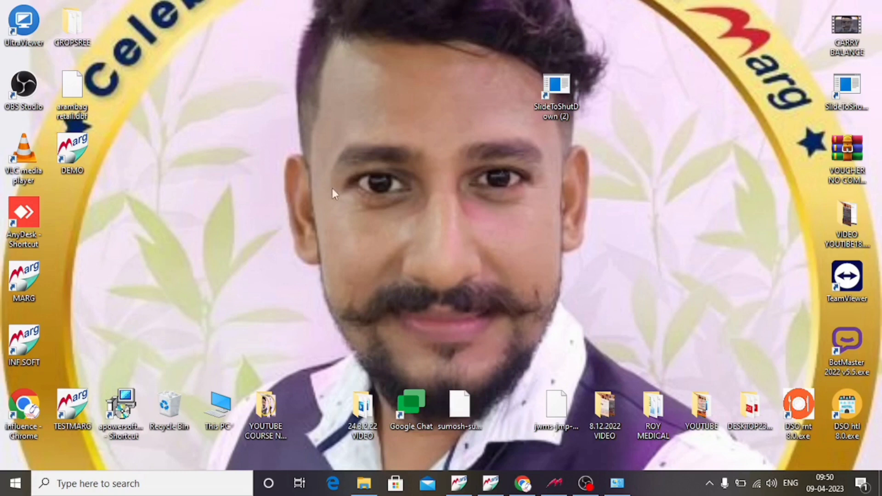
Start creating a new desktop shortcut with the item location slidetoshutdown and continue to its naming
right_click(244, 140)
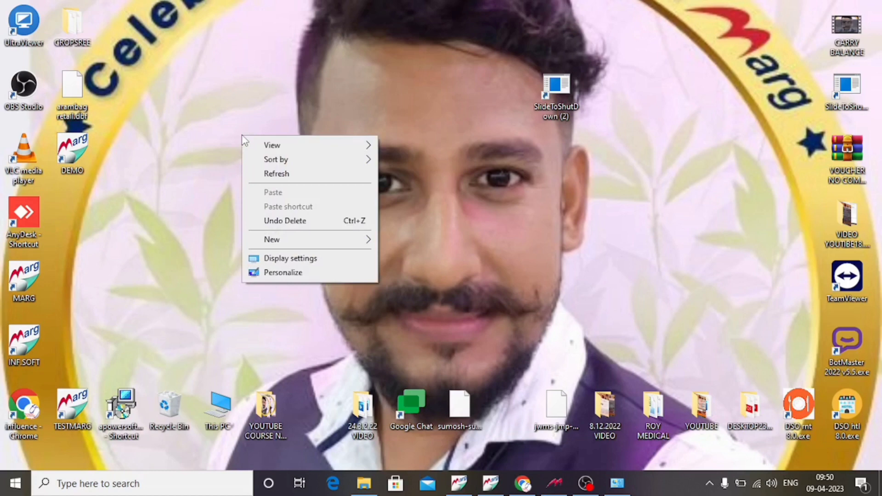
mouse_move(280, 241)
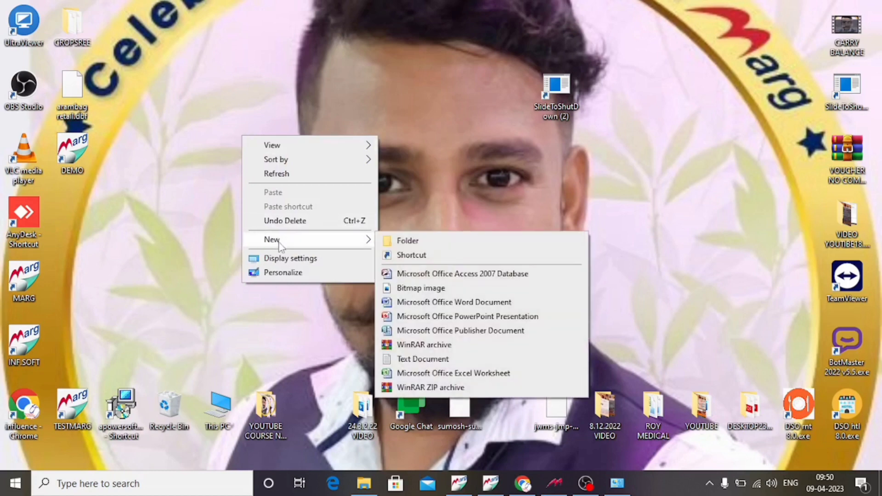
left_click(414, 255)
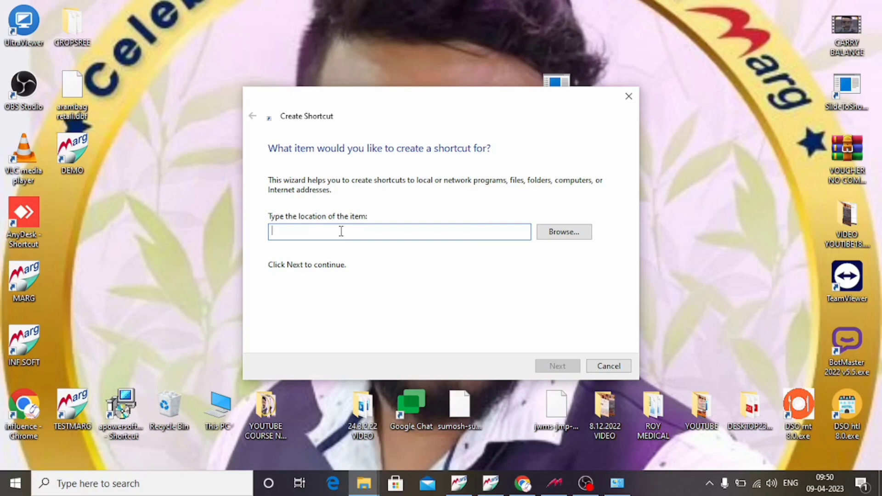
type("SLIDE")
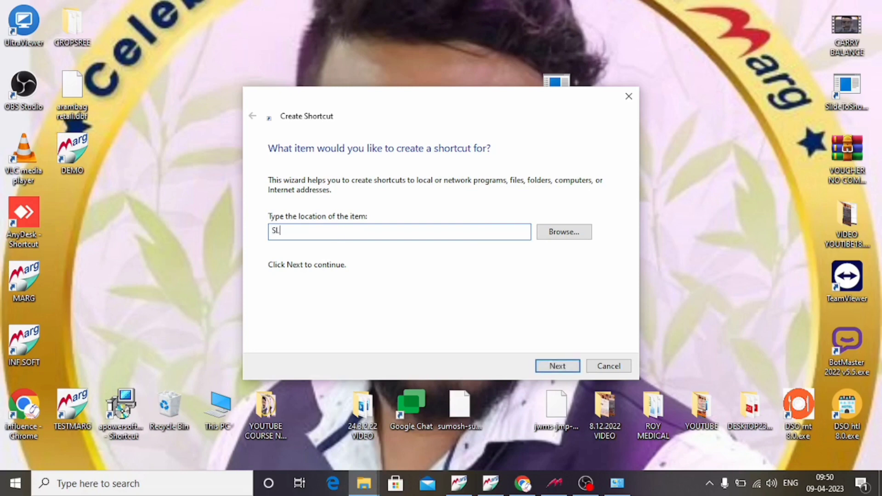
key("BackSpace")
key("BackSpace")
key("BackSpace")
key("BackSpace")
key("BackSpace")
type("s")
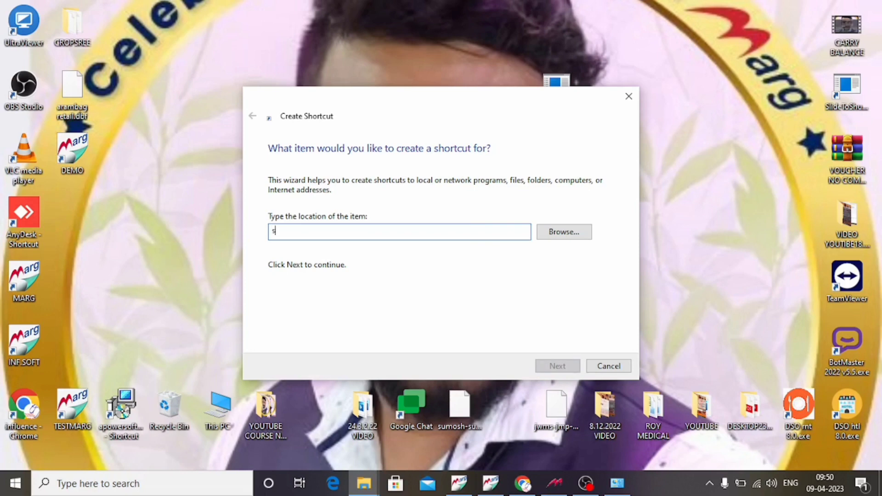
type("lidet")
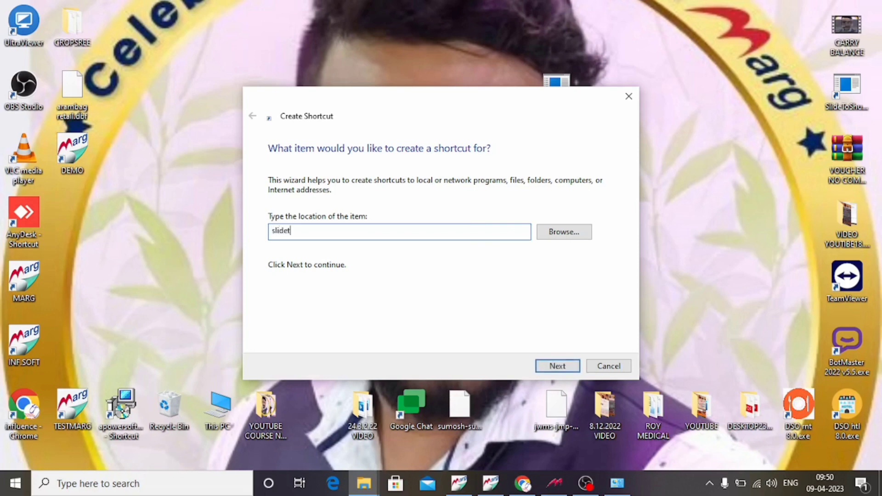
type("oshutdown")
left_click(551, 366)
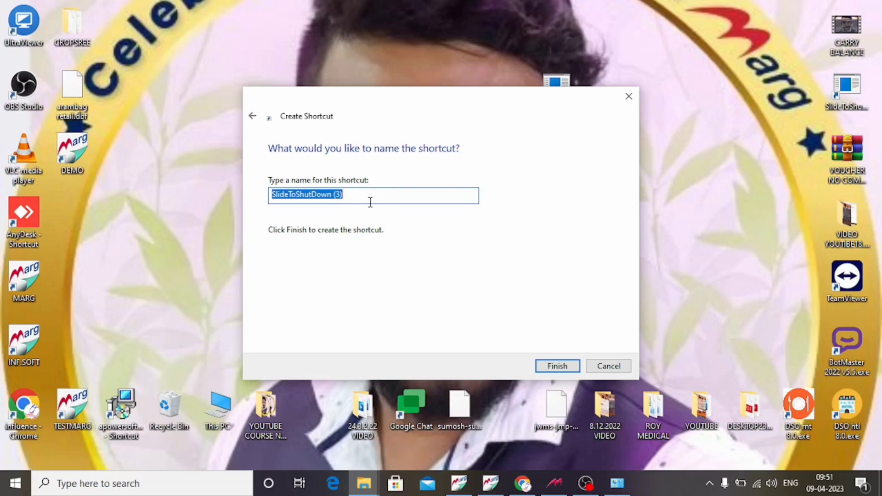
Delete the existing SlideToShutDown shortcuts from the desktop while leaving the shortcut wizard open
left_click(557, 84)
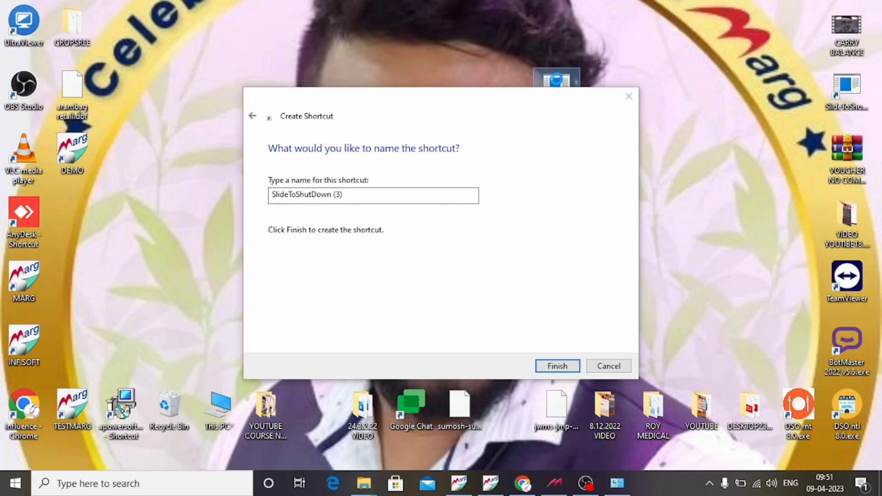
right_click(557, 82)
left_click(596, 336)
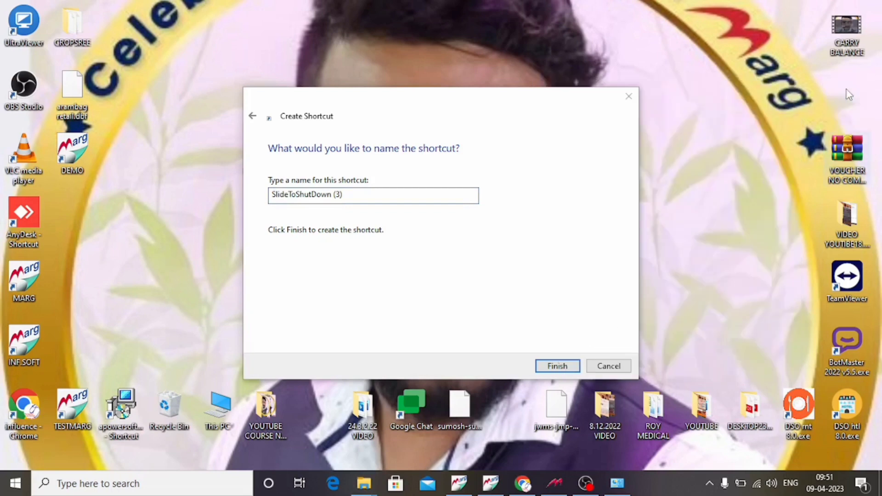
Remove the (3) suffix so the new shortcut is named SlideToShutDown, and finish creating it
left_click(347, 194)
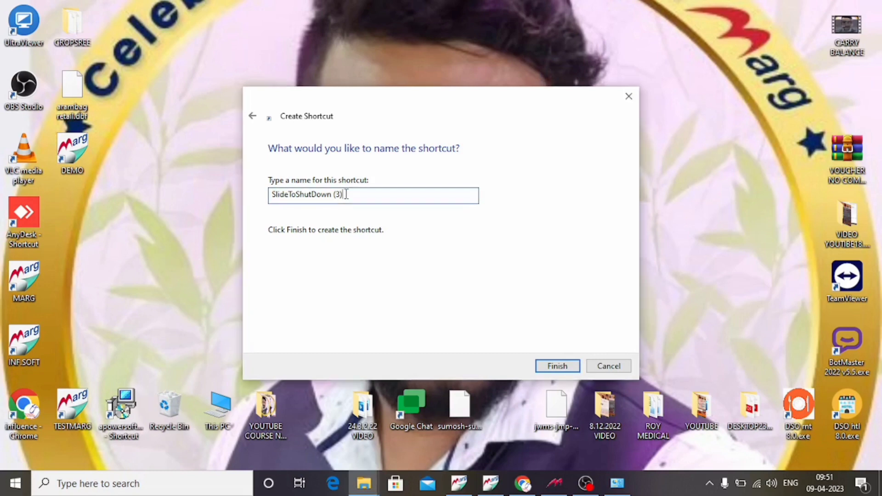
key("BackSpace")
key("BackSpace")
key("BackSpace")
key("BackSpace")
left_click(687, 164)
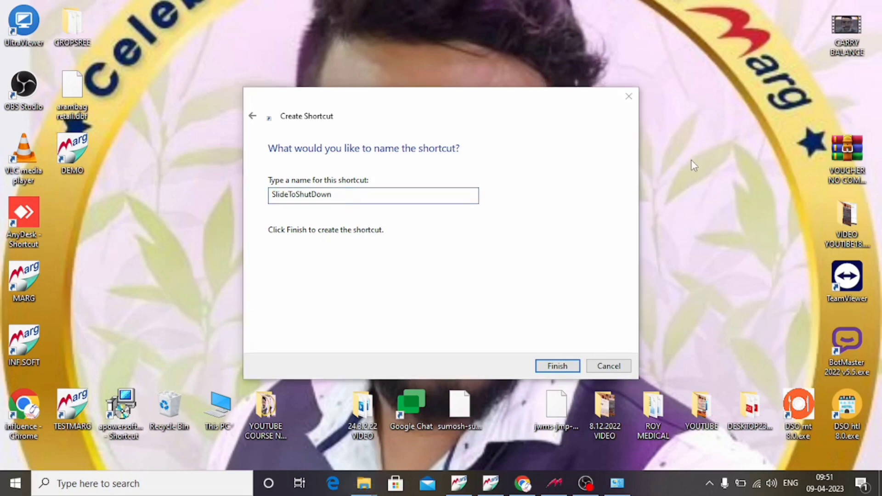
left_click(344, 196)
left_click(343, 196)
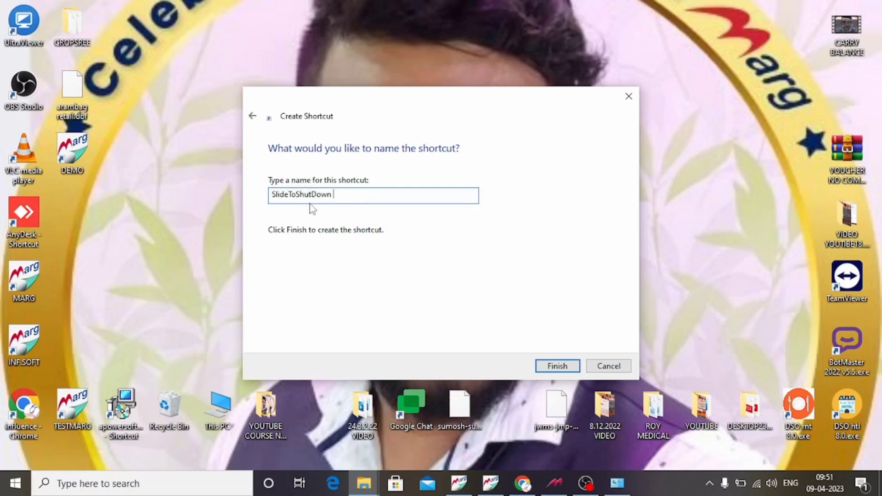
left_click(555, 369)
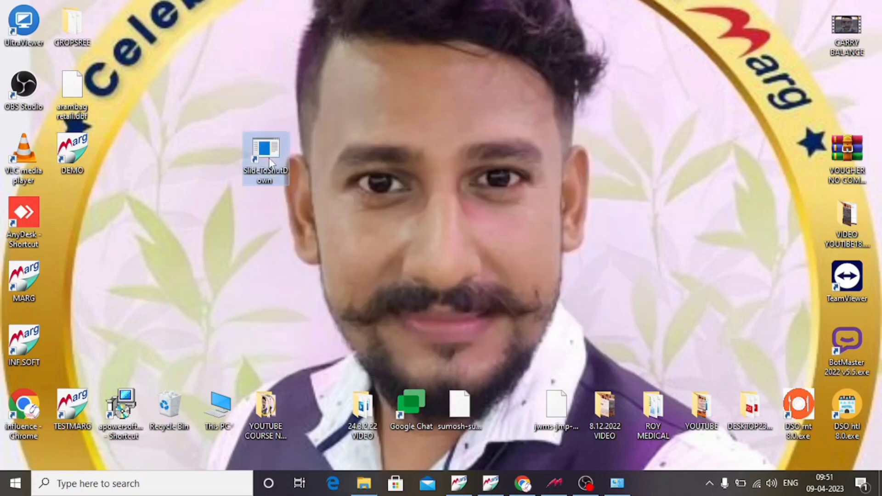
Move the new SlideToShutDown shortcut into the free spot between the CARRY BALANCE and VOUCHER NO COM... desktop icons
left_click_drag(267, 151, 456, 111)
left_click_drag(516, 74, 516, 75)
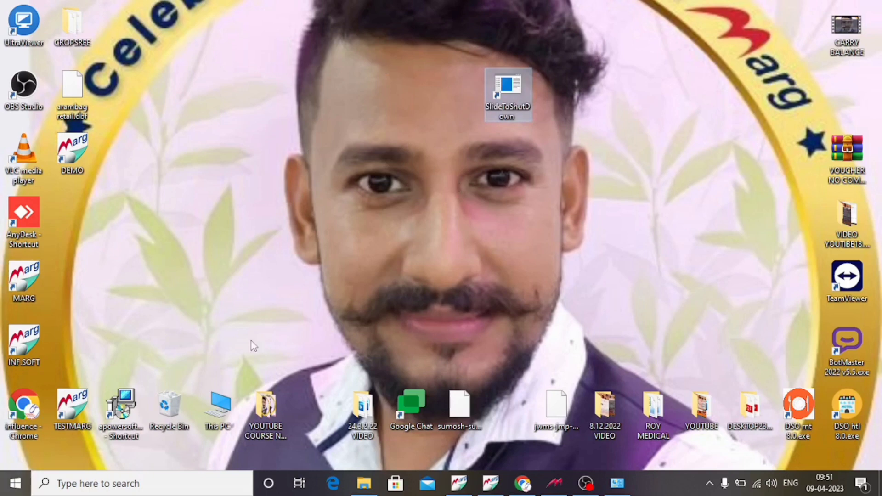
left_click_drag(514, 94, 851, 94)
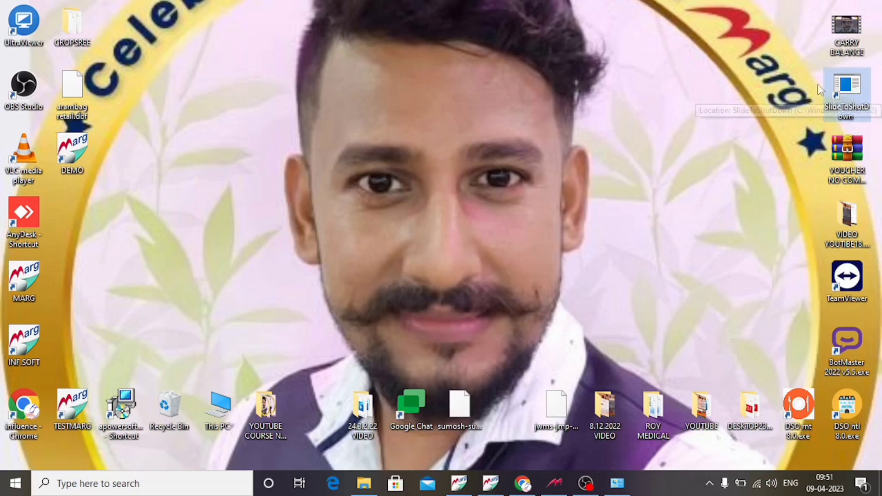
Run the SlideToShutDown desktop shortcut to test it
double_click(853, 98)
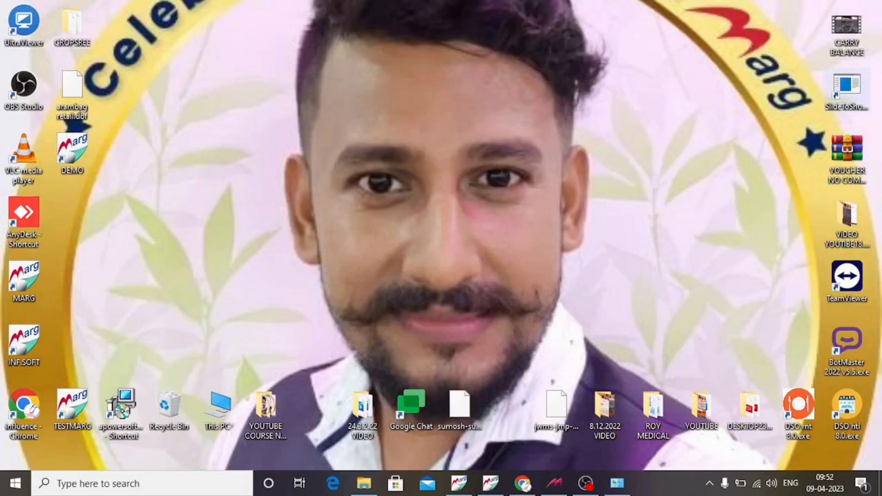
double_click(847, 87)
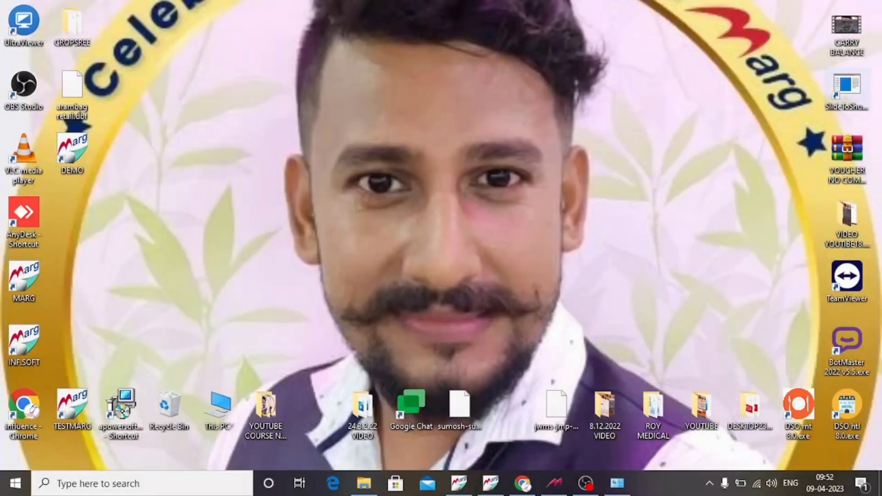
double_click(847, 87)
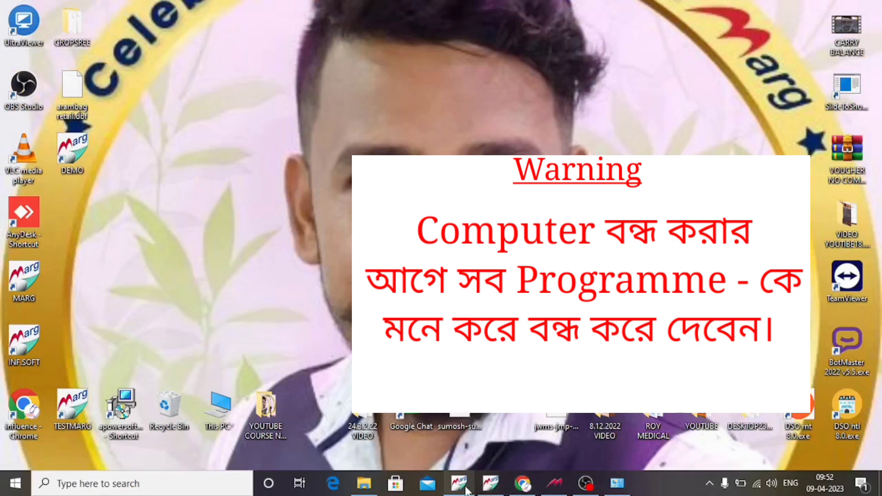
Review which programs are still open before shutting down the computer
mouse_move(614, 490)
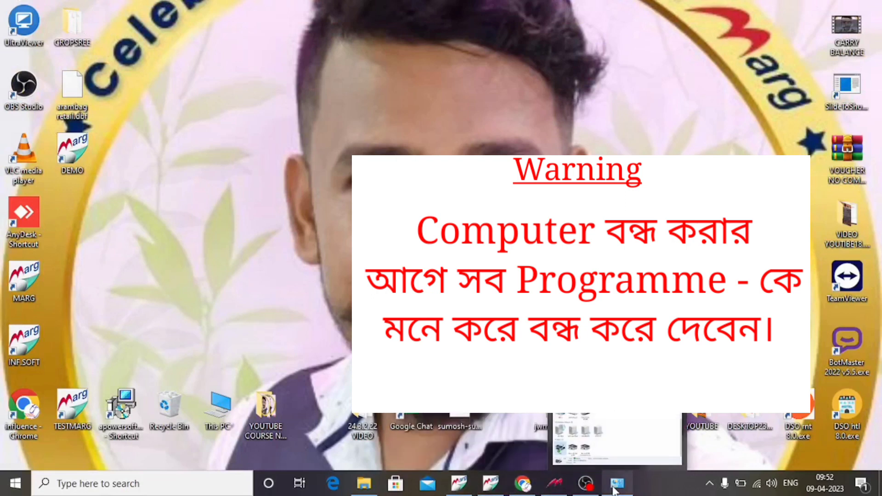